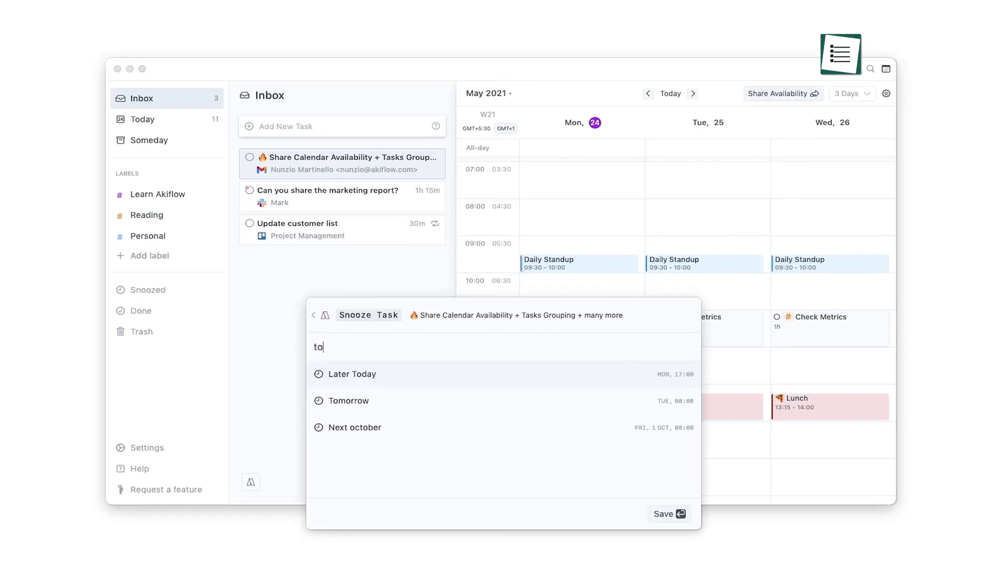
# - Snooze the top task to tomorrow, plan the marketing report today at 15:00, and move the customer list task to Someday
pyautogui.press('Return')
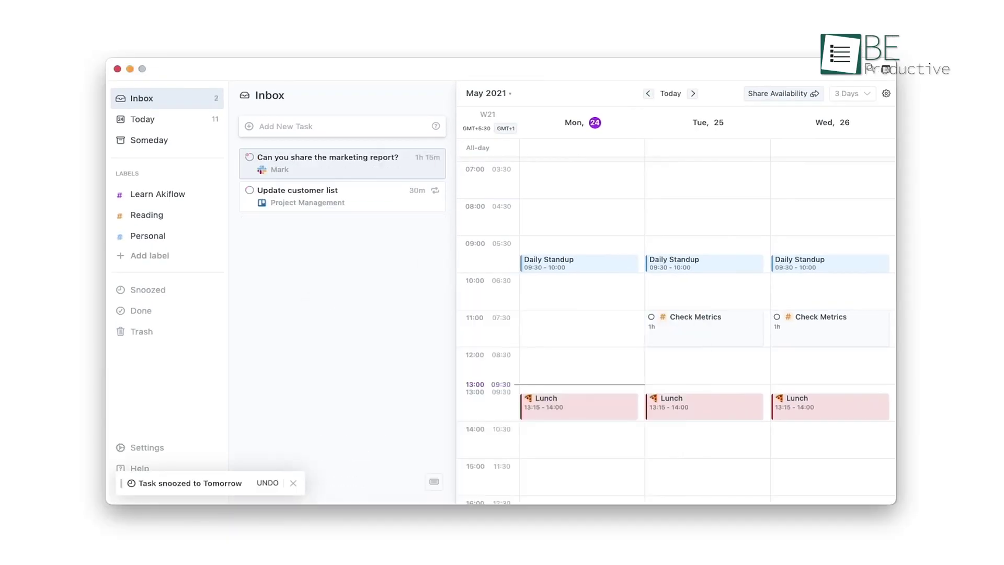
pyautogui.press('p')
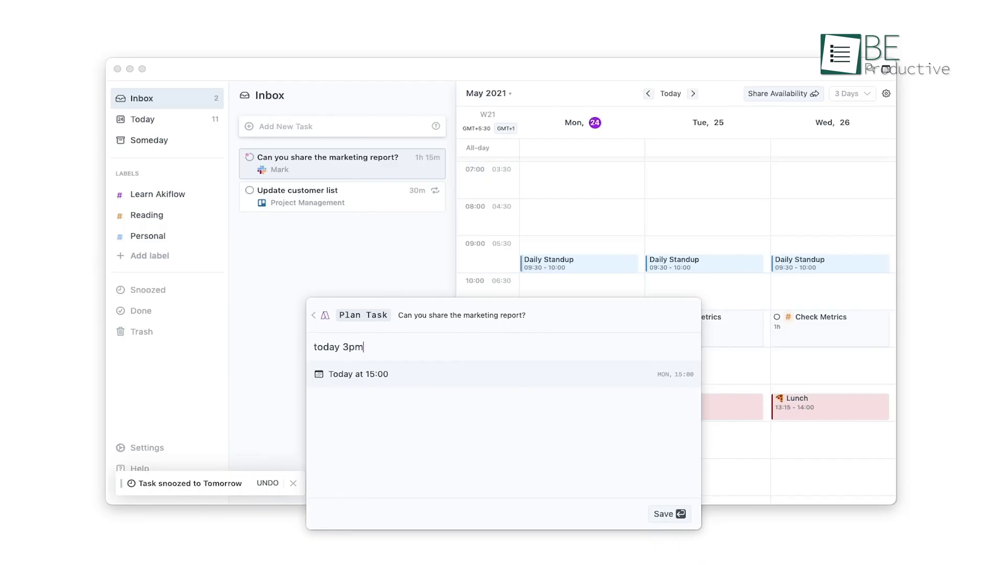
pyautogui.press('Return')
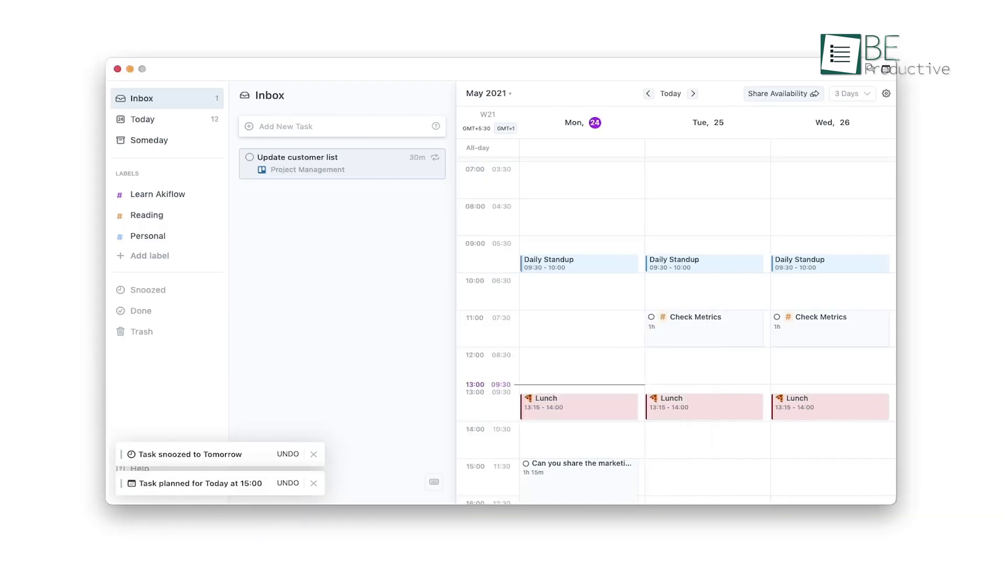
pyautogui.press('s')
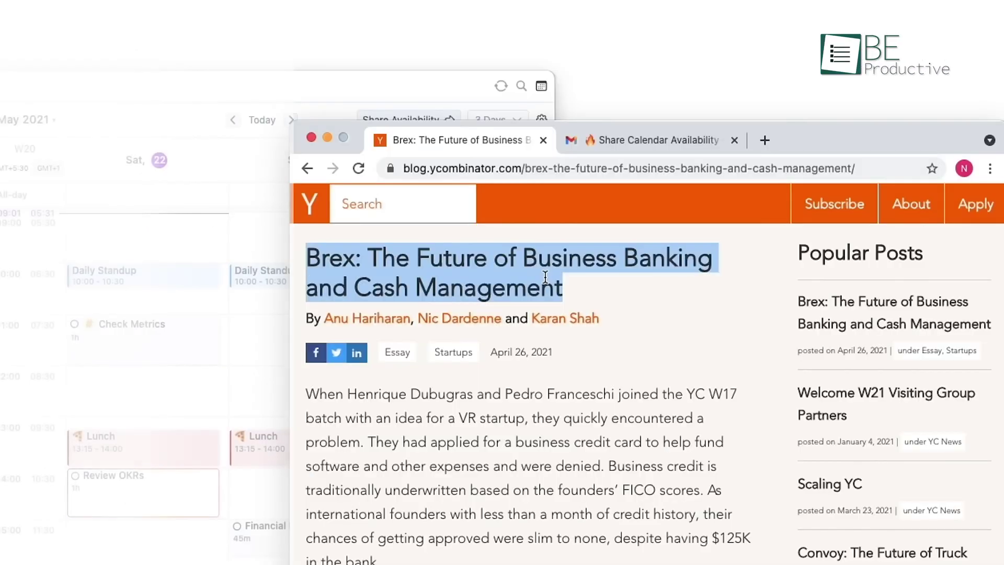
# - Capture the selected Brex article into Akiflow's Inbox with the global quick-capture shortcut
pyautogui.press('super+shift+space')
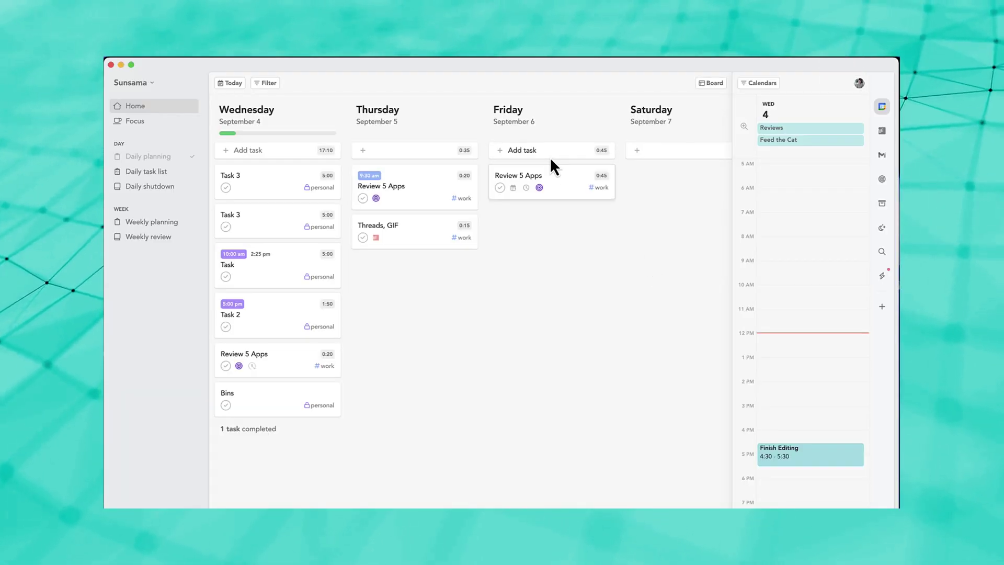
# - Start a new task under Friday, September 6 on the weekly board
pyautogui.click(550, 156)
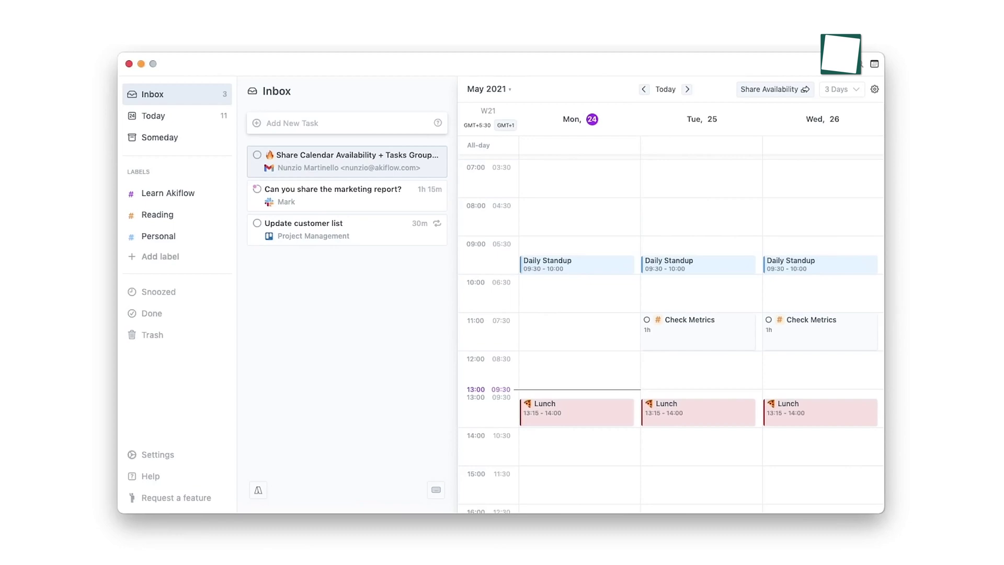
# - Triage the inbox (tomorrow, marketing report 15:00 today, customer list to Someday) and add a Saturday availability slot
pyautogui.press('s')
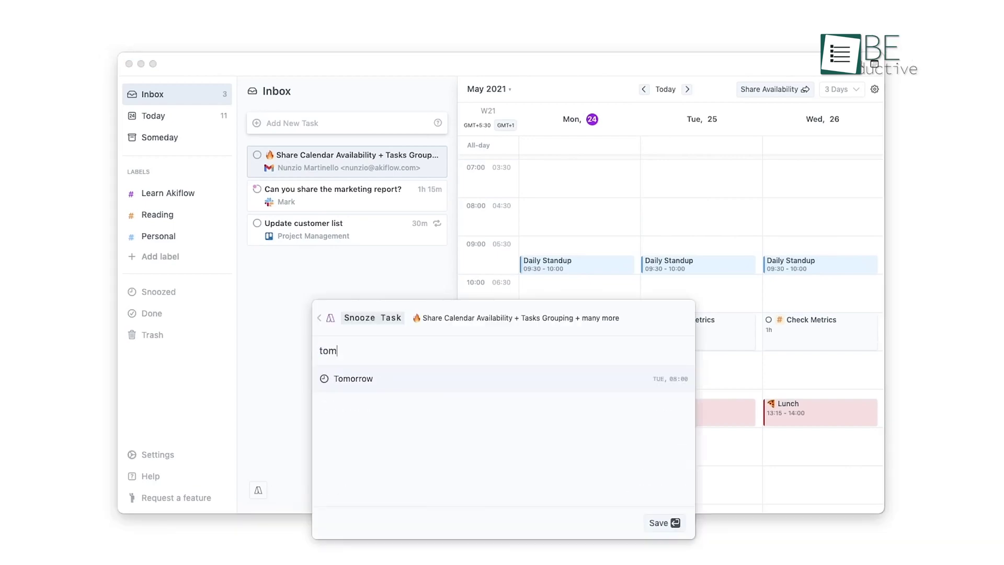
pyautogui.press('Return')
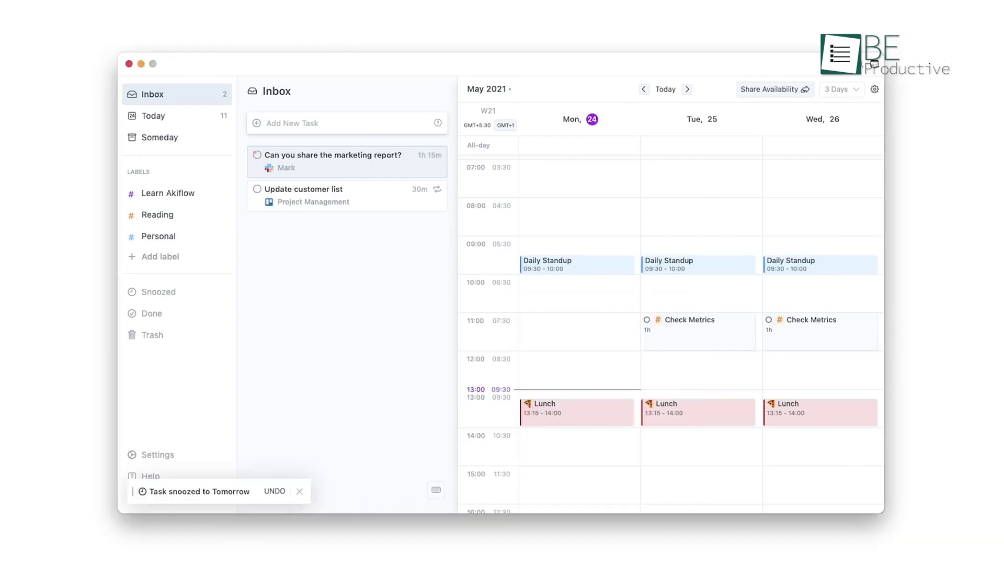
pyautogui.press('p')
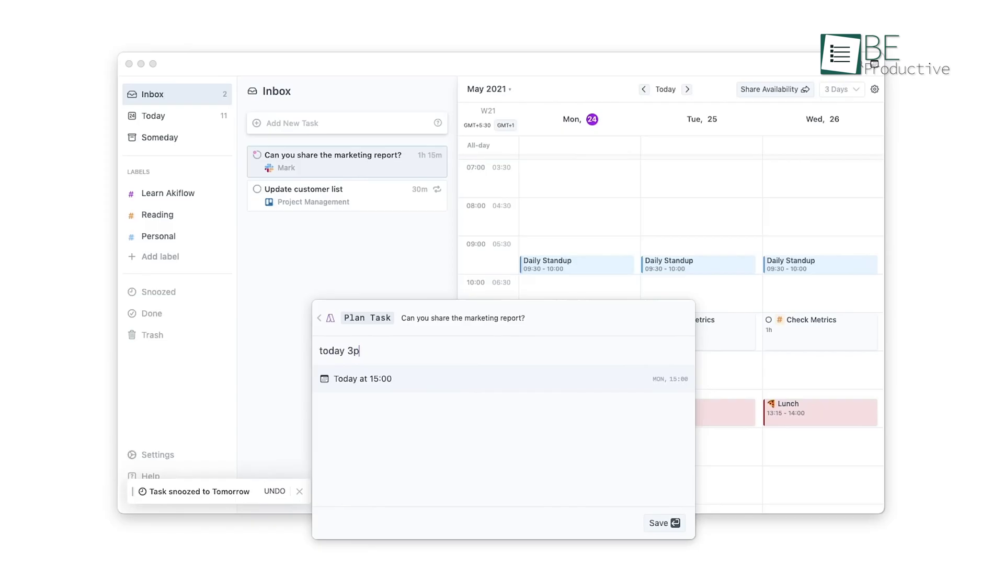
pyautogui.press('Return')
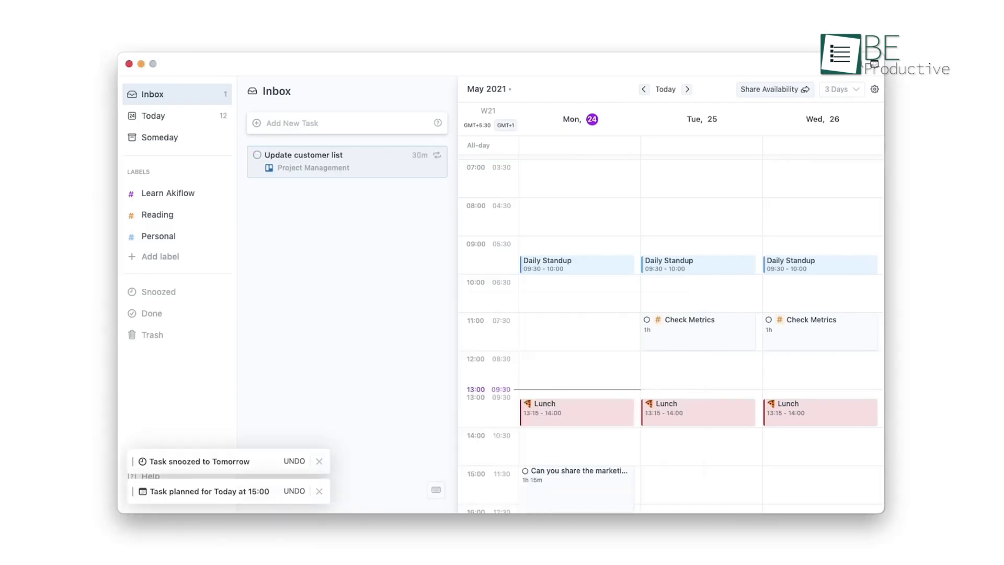
pyautogui.press('d')
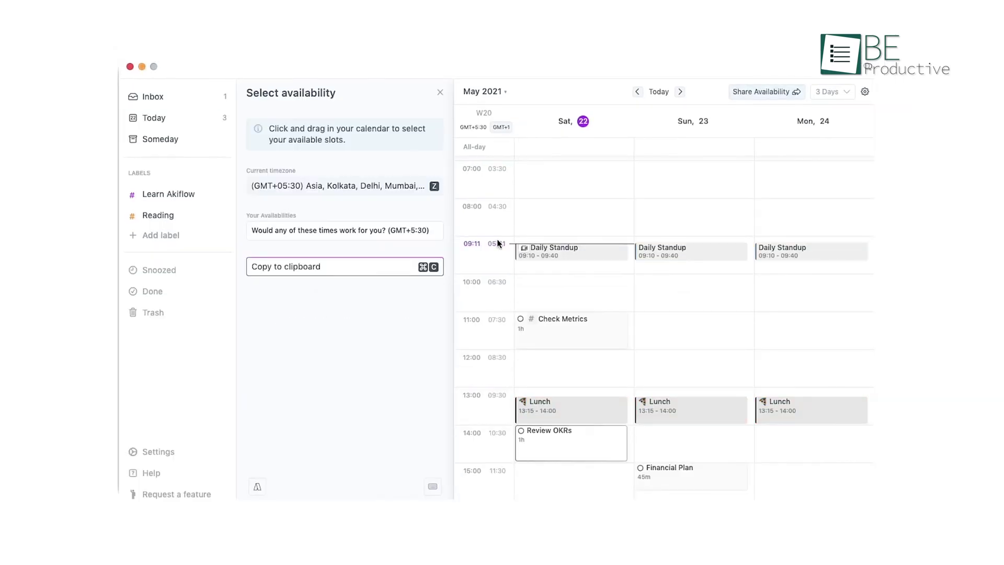
pyautogui.click(586, 302)
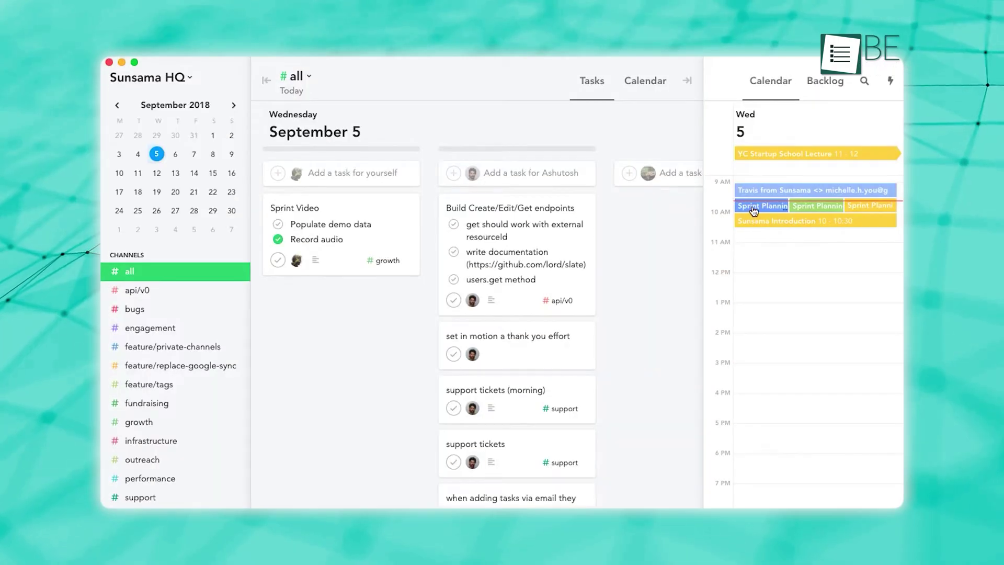
# - Add a Notes section to the Sprint Planning event and browse the Playbook notes templates
pyautogui.click(753, 210)
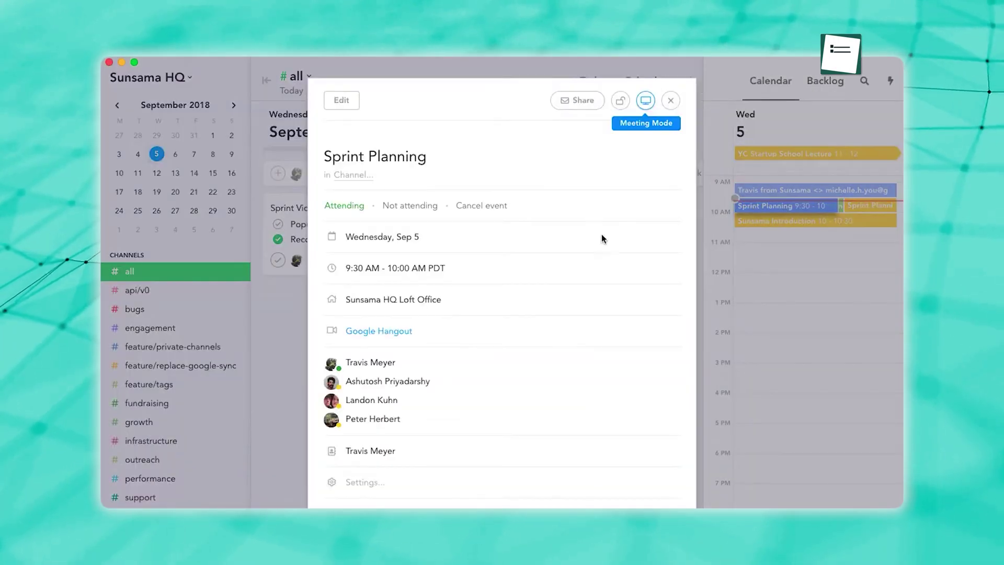
pyautogui.scroll(-3, 529, 287)
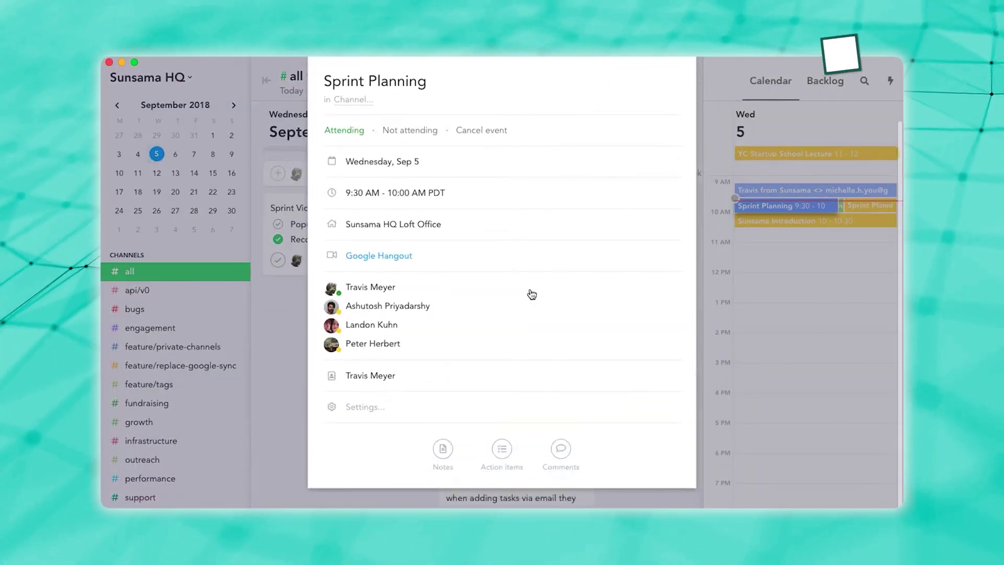
pyautogui.click(444, 447)
pyautogui.click(648, 367)
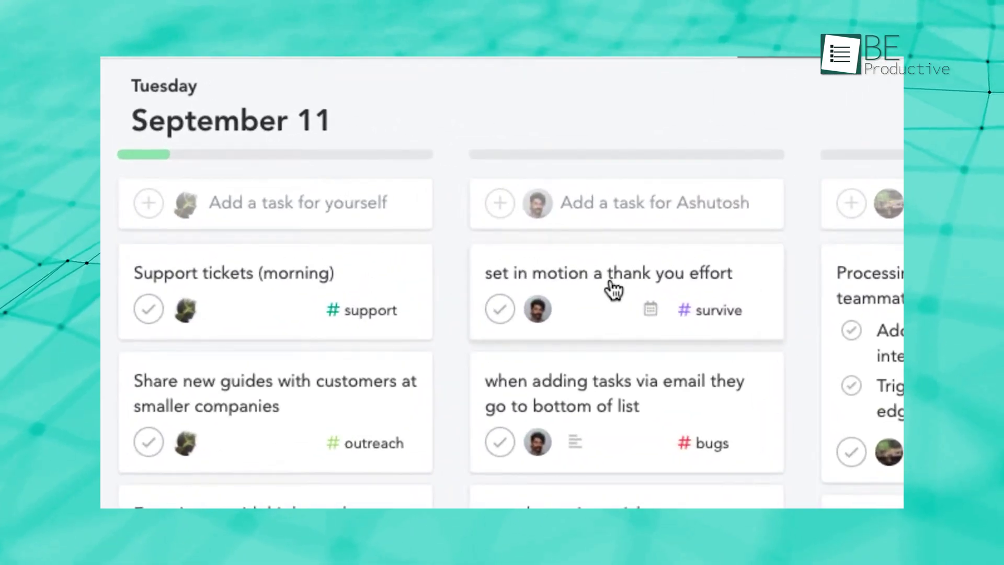
pyautogui.scroll(-5, 613, 290)
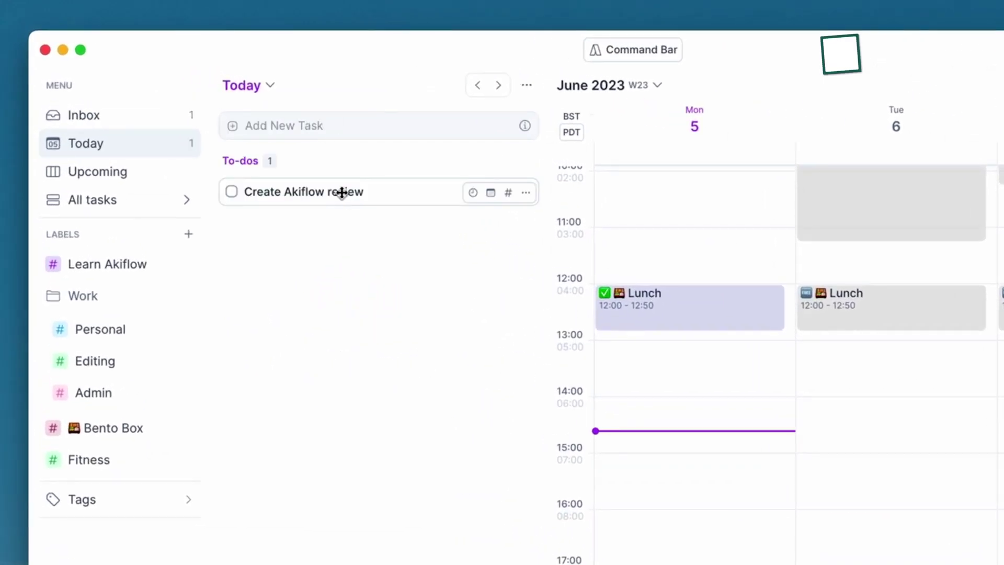
# - Drag the Create Akiflow review task onto Monday, June 5 at 15:00
pyautogui.moveTo(340, 191); pyautogui.dragTo(688, 477)
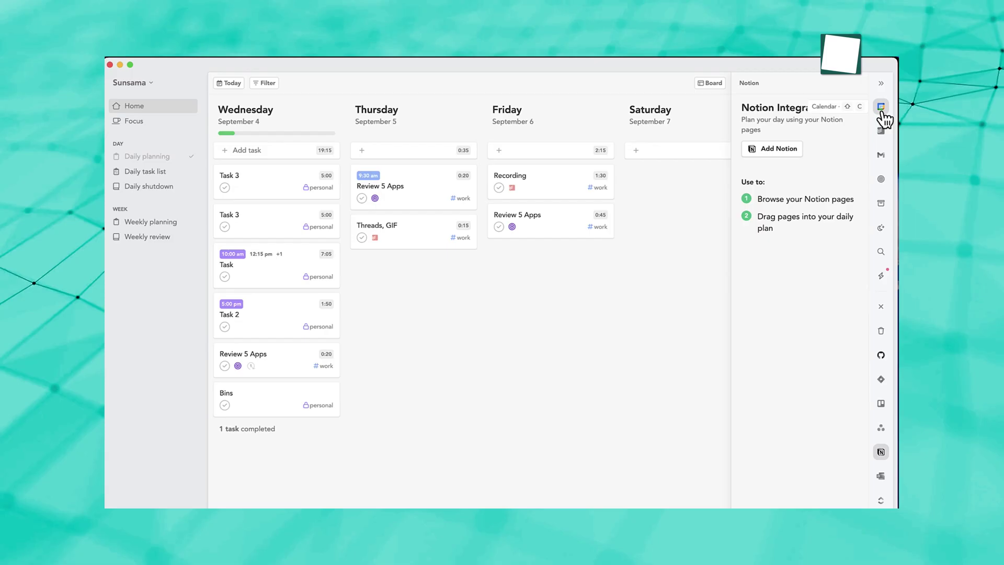
pyautogui.click(882, 107)
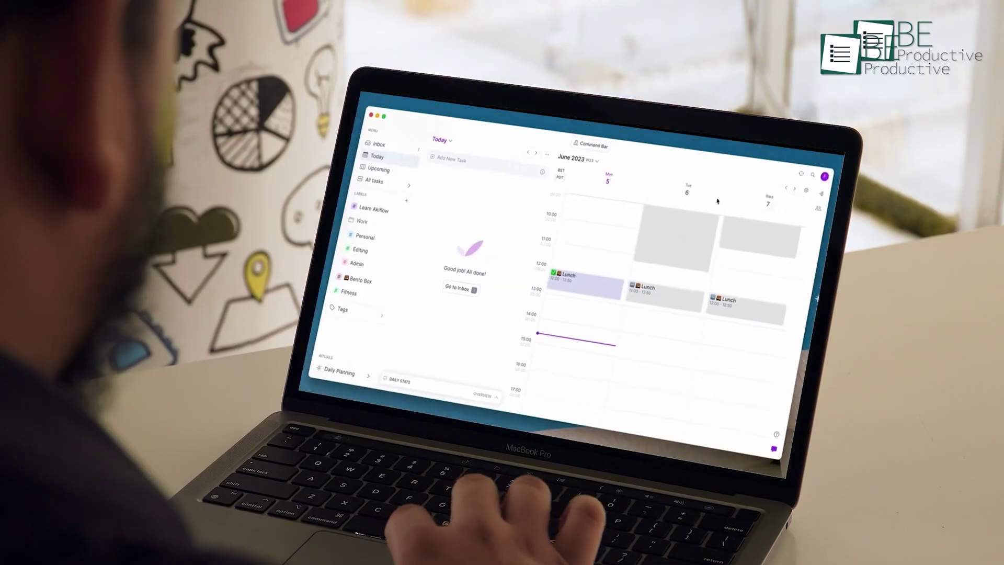
# - Expand the sidebar task lists to show Planned and Done
pyautogui.scroll(-2, 581, 277)
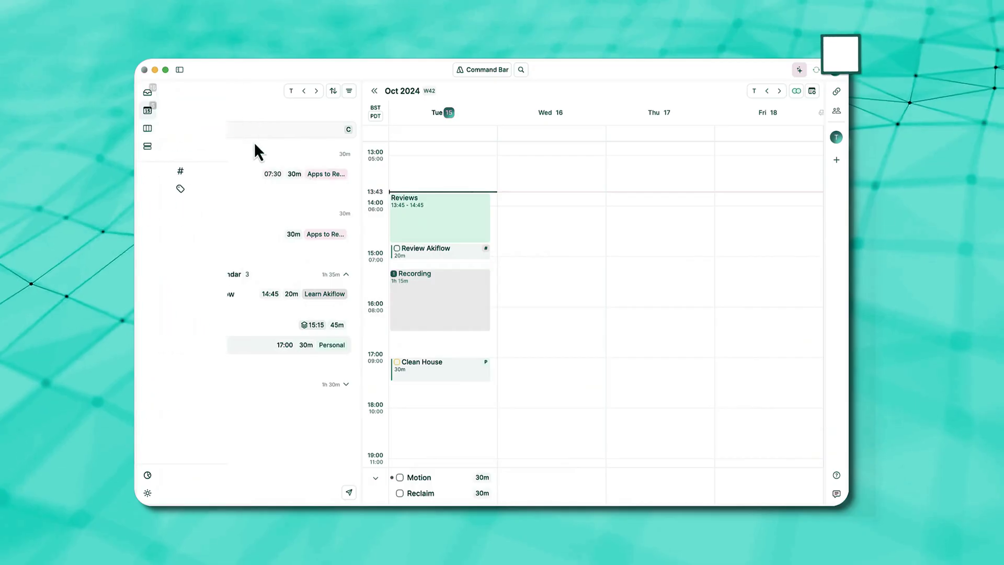
pyautogui.moveTo(152, 151)
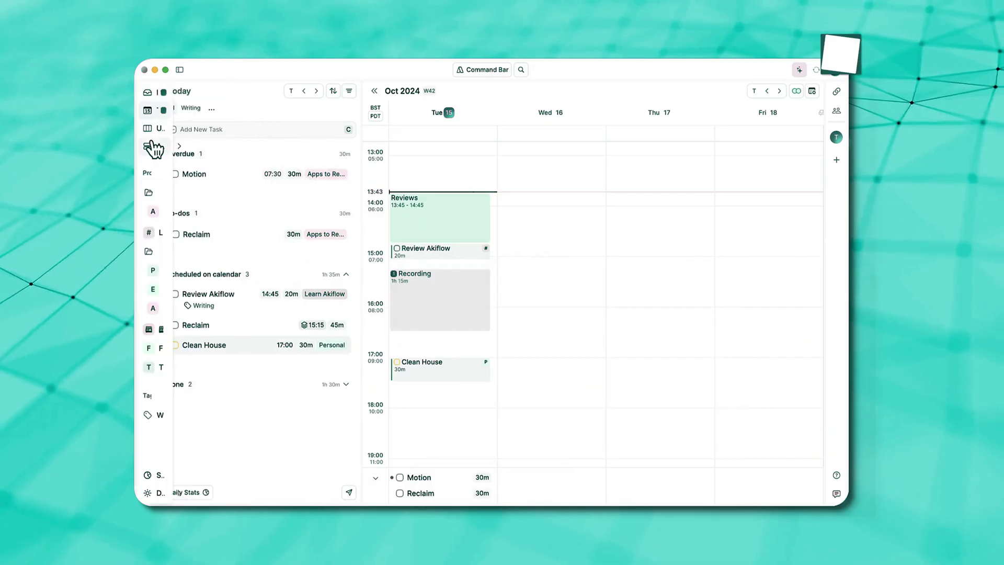
pyautogui.click(230, 147)
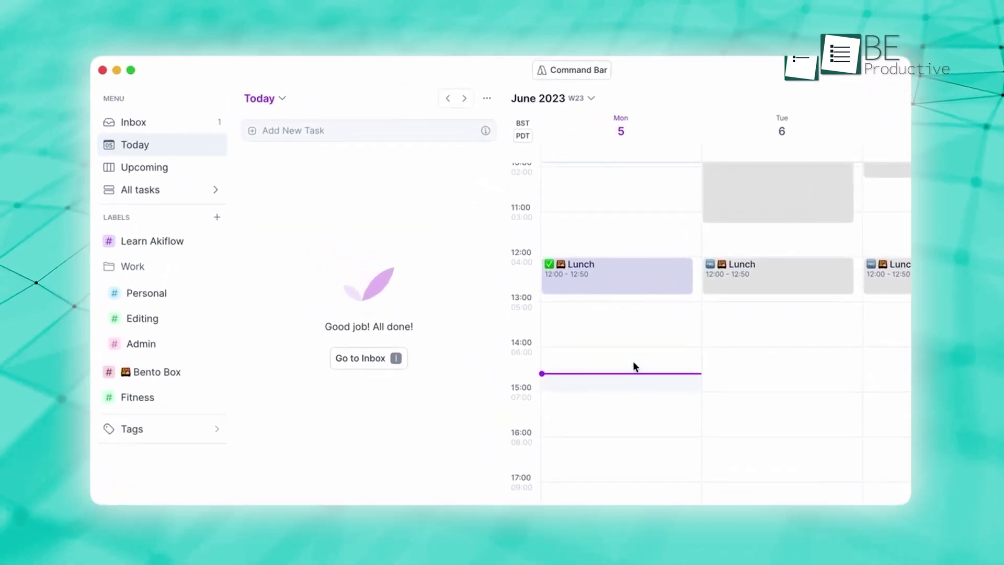
# - Add a 'Create Akiflow review' task to Today and drag it onto Monday, June 5 around 15:00
pyautogui.write('Create Akiflow review')
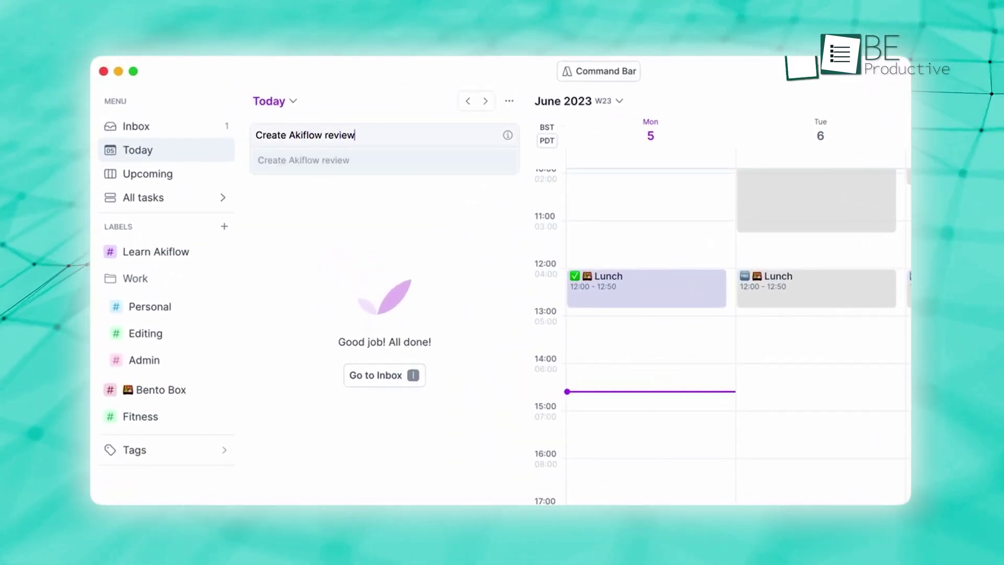
pyautogui.press('Return')
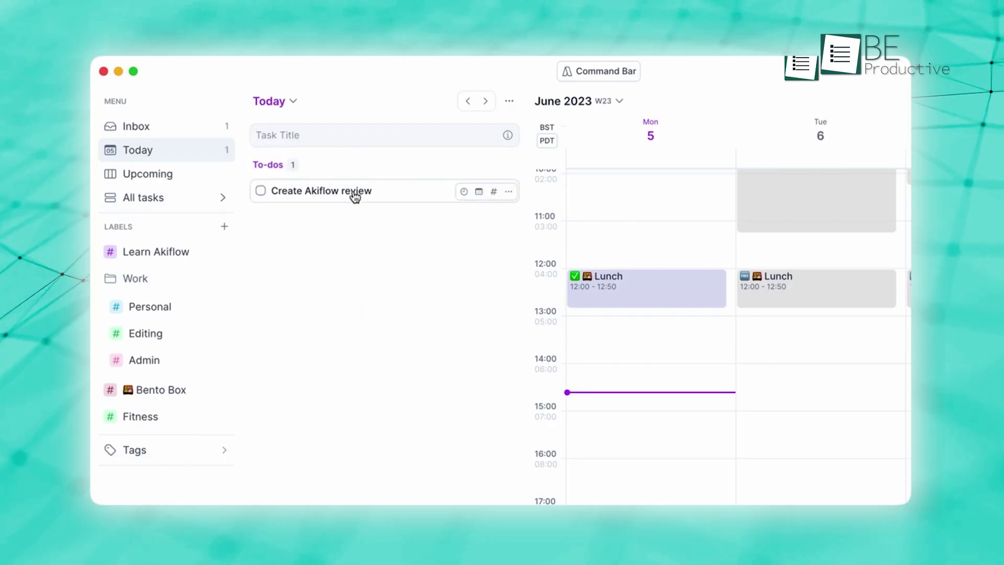
pyautogui.moveTo(354, 192); pyautogui.dragTo(668, 419)
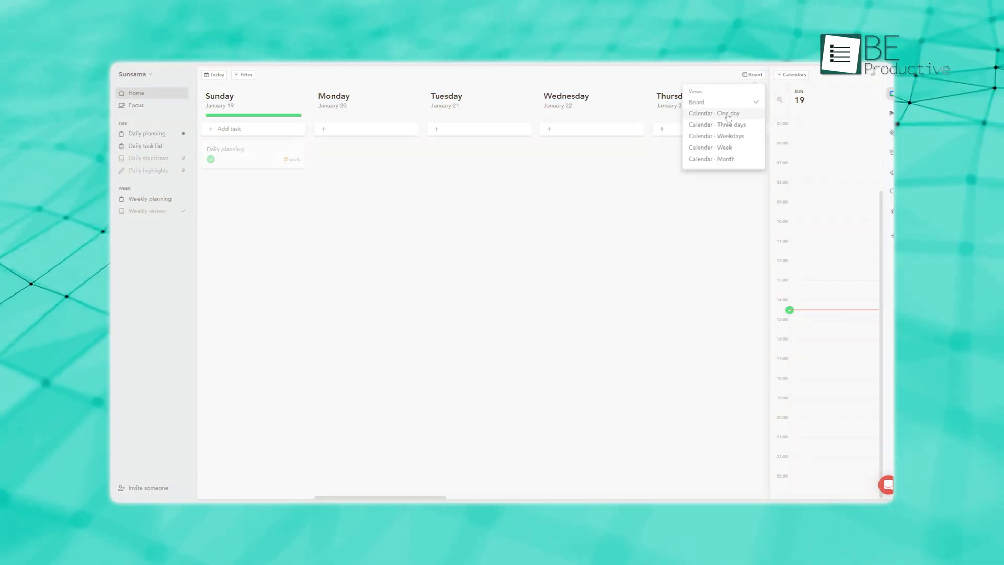
# - Try the one-day and month calendar layouts, then add a 'Script' task for Tuesday on the board
pyautogui.click(728, 114)
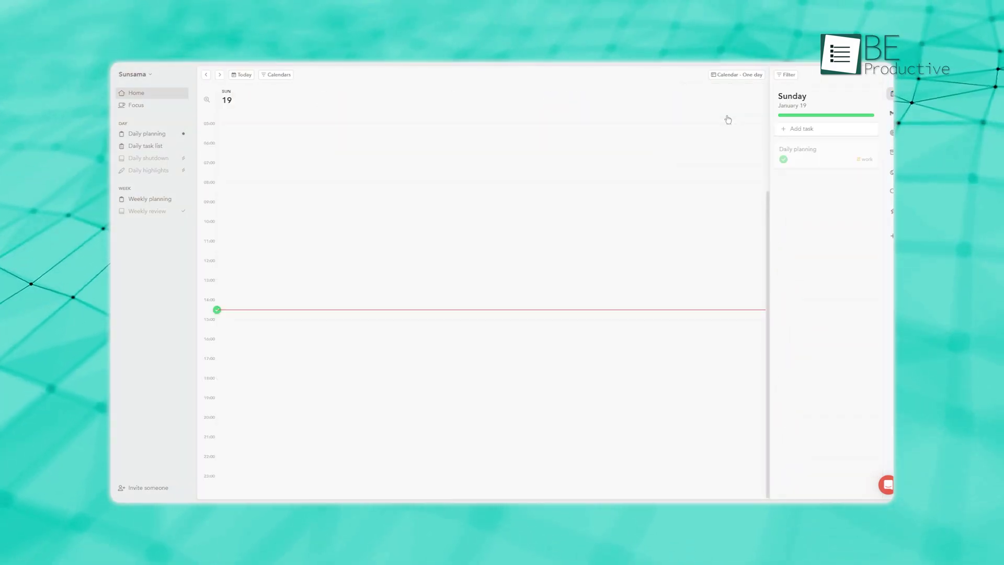
pyautogui.click(708, 160)
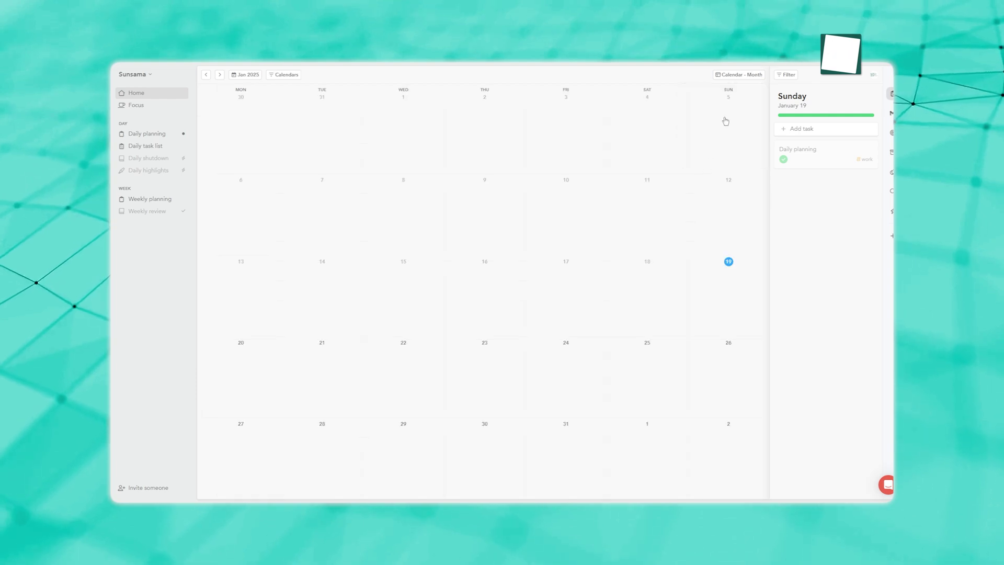
pyautogui.click(705, 103)
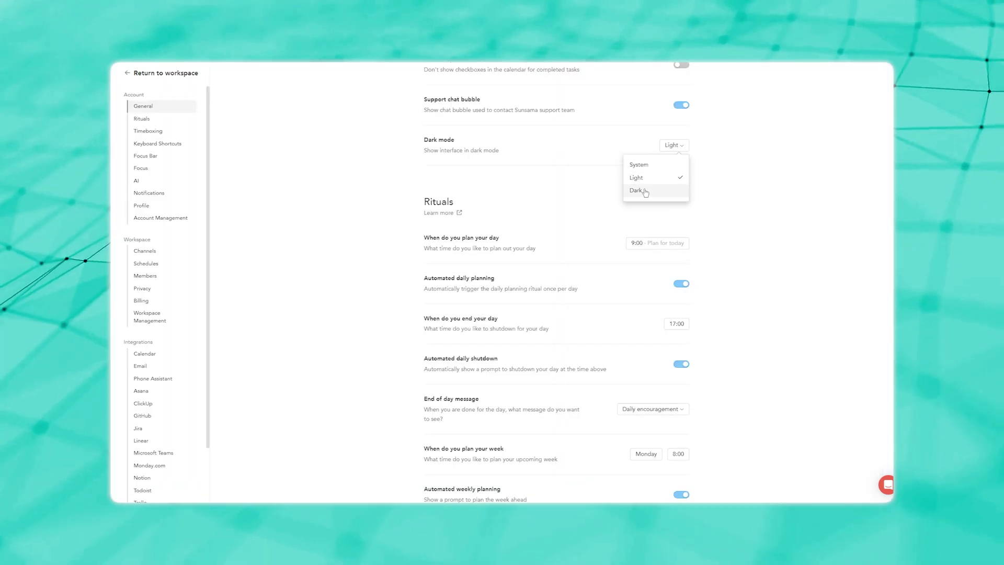
pyautogui.click(651, 189)
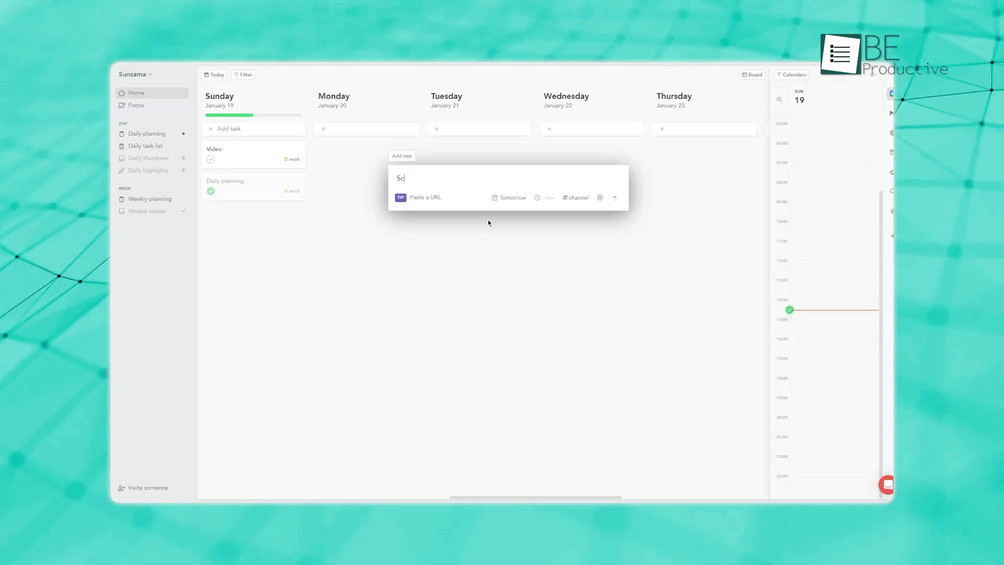
pyautogui.press('Return')
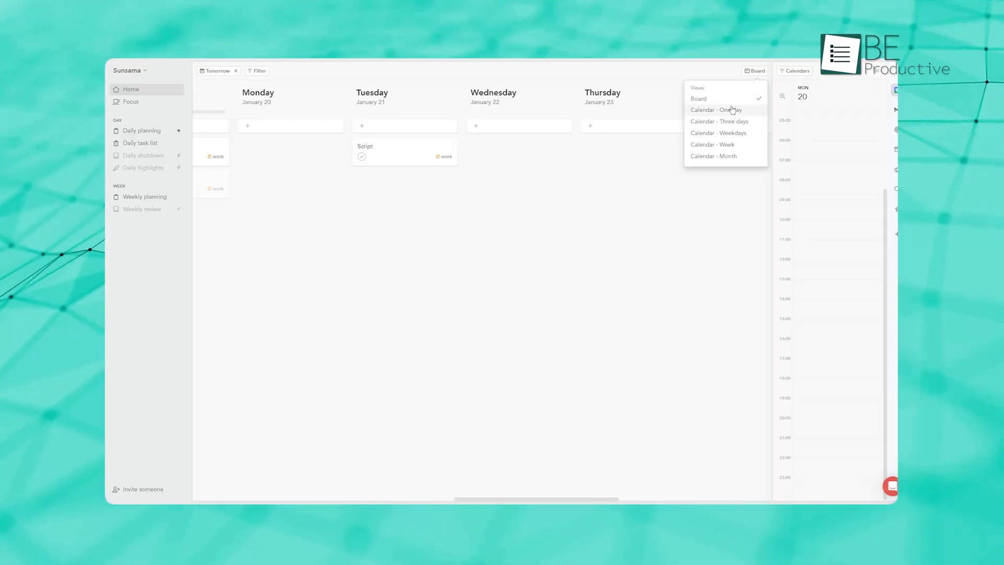
# - Switch back to a calendar layout and open Sunday's daily planning routine and Daily highlights
pyautogui.click(732, 109)
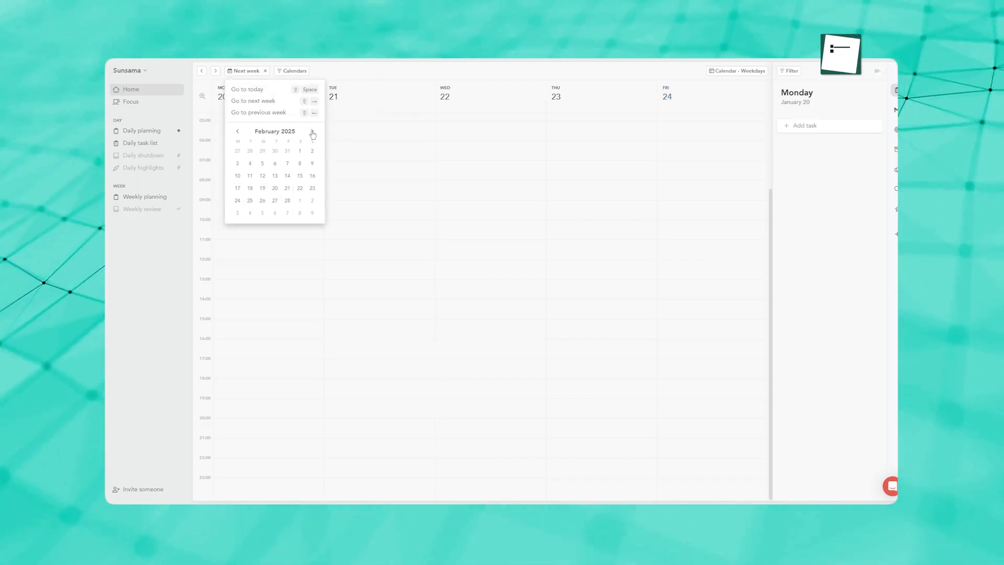
pyautogui.click(168, 143)
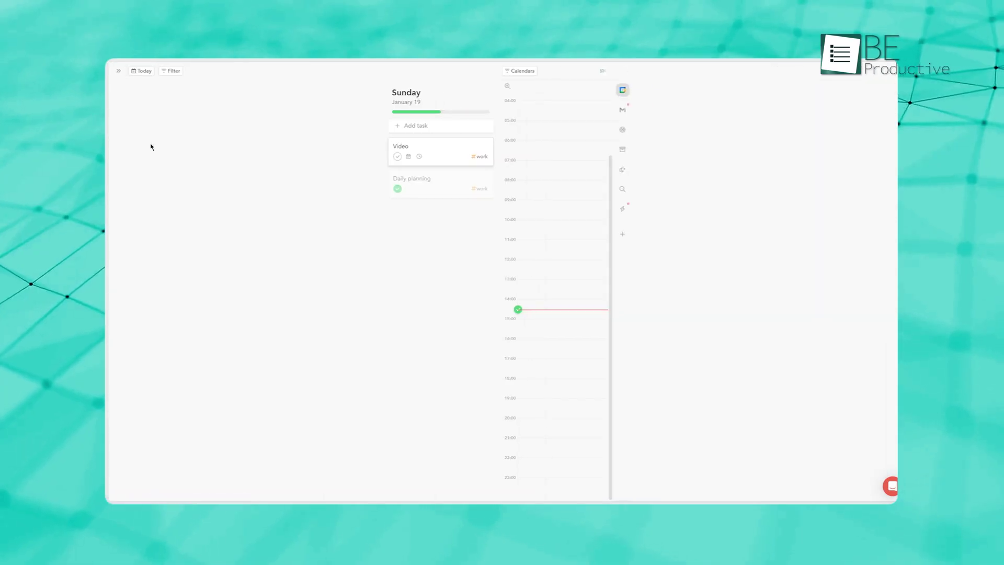
pyautogui.moveTo(163, 79)
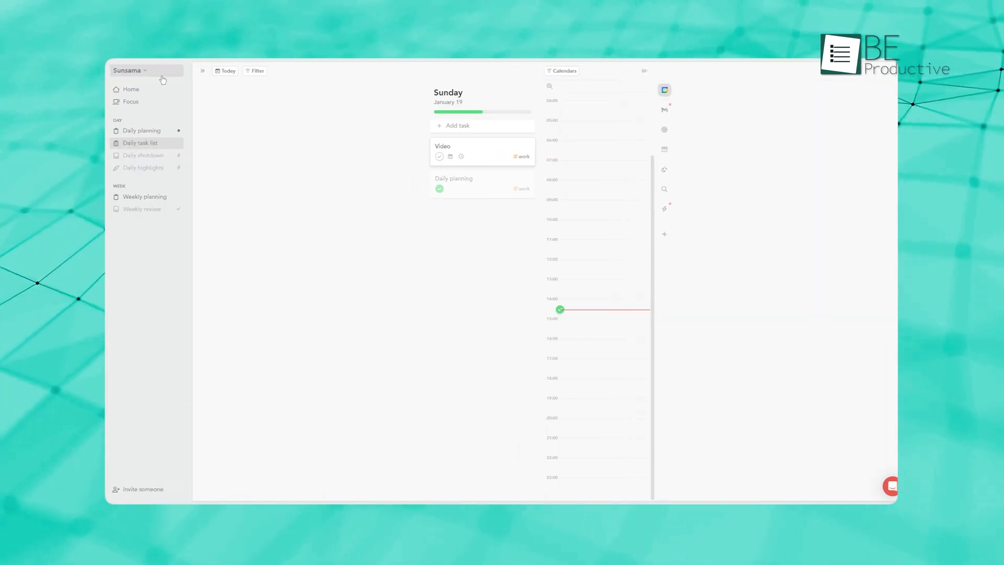
pyautogui.click(135, 136)
pyautogui.click(141, 156)
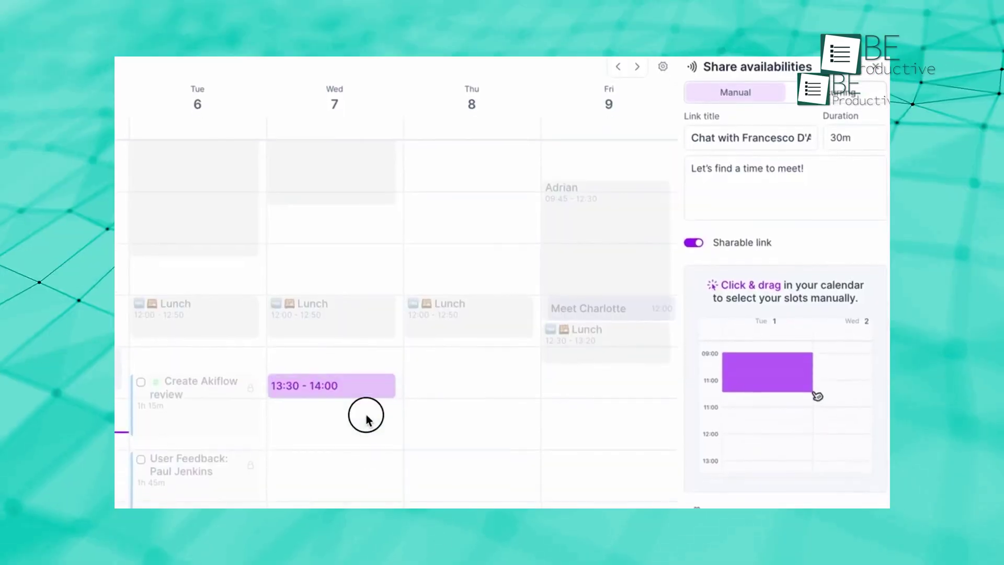
# - Draw availability slots: Wednesday 13:30–15:00, Thursday 13:45–16:00 and Friday 14:00–15:45
pyautogui.moveTo(364, 415); pyautogui.dragTo(366, 429)
pyautogui.moveTo(488, 366); pyautogui.dragTo(532, 466)
pyautogui.moveTo(585, 364); pyautogui.dragTo(629, 452)
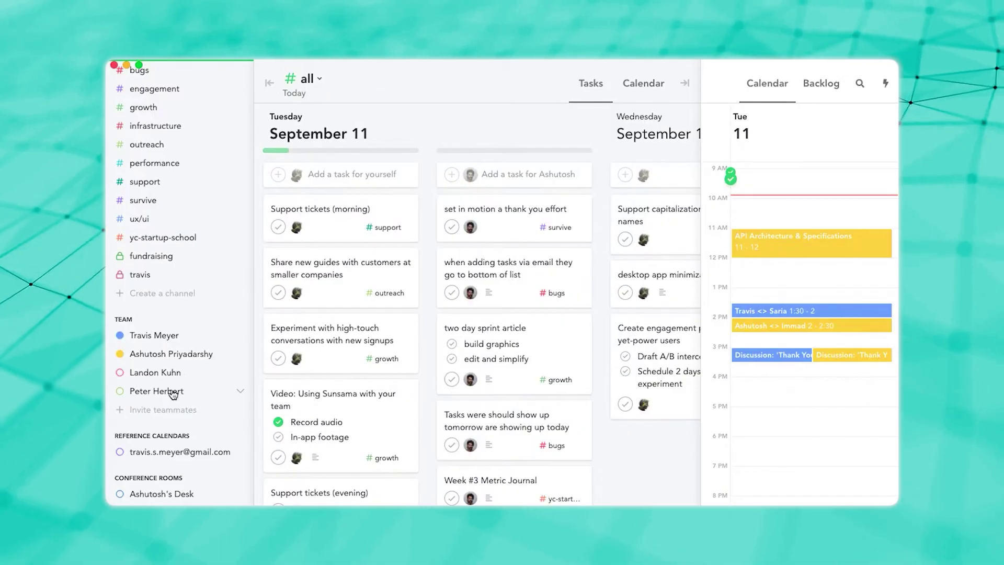
# - Show a teammate's column on the team board and start a 'Bann' task for yourself on September 11
pyautogui.click(173, 393)
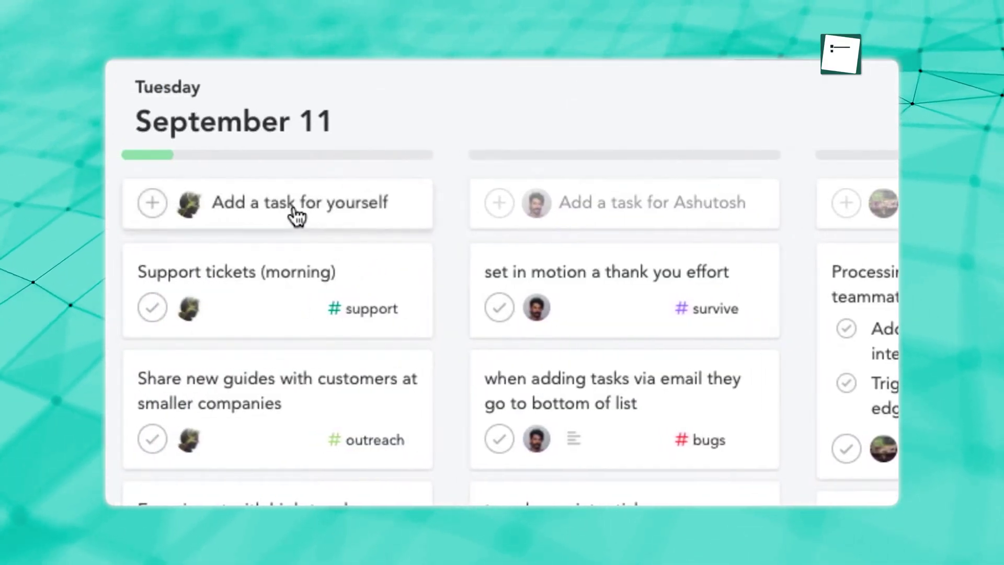
pyautogui.click(294, 209)
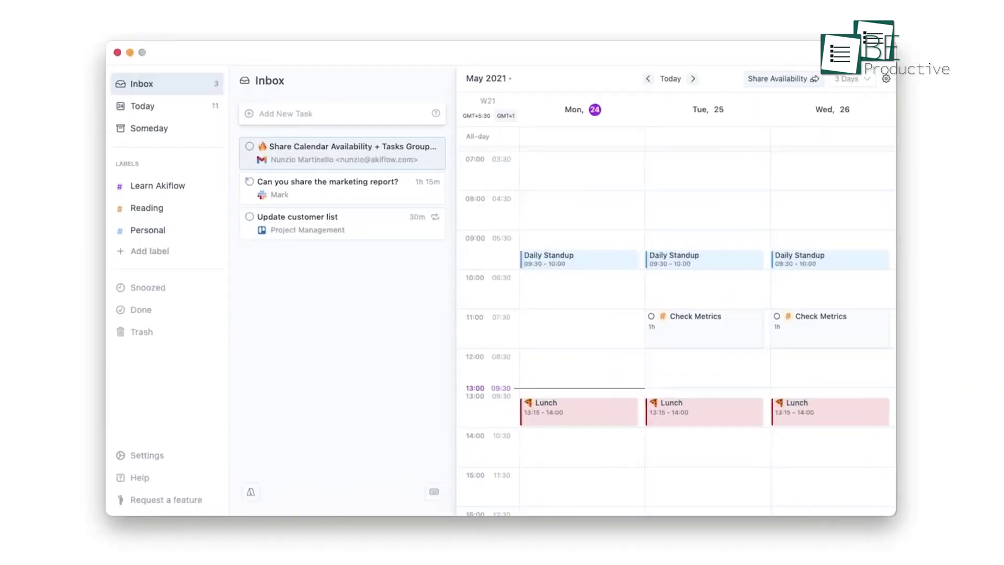
# - Snooze a task and start a new task for a teammate
pyautogui.press('s')
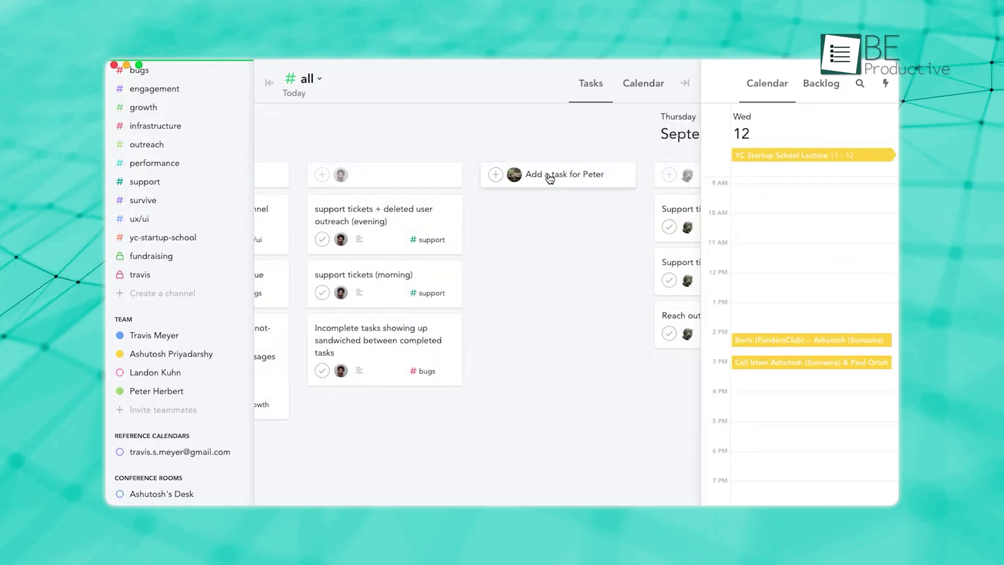
pyautogui.click(549, 176)
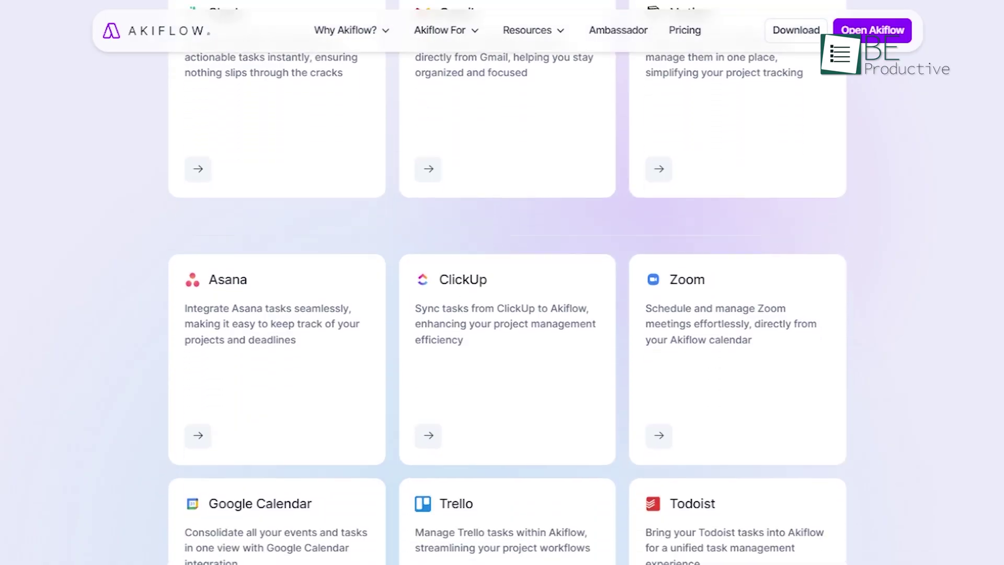
pyautogui.scroll(-2, 507, 283)
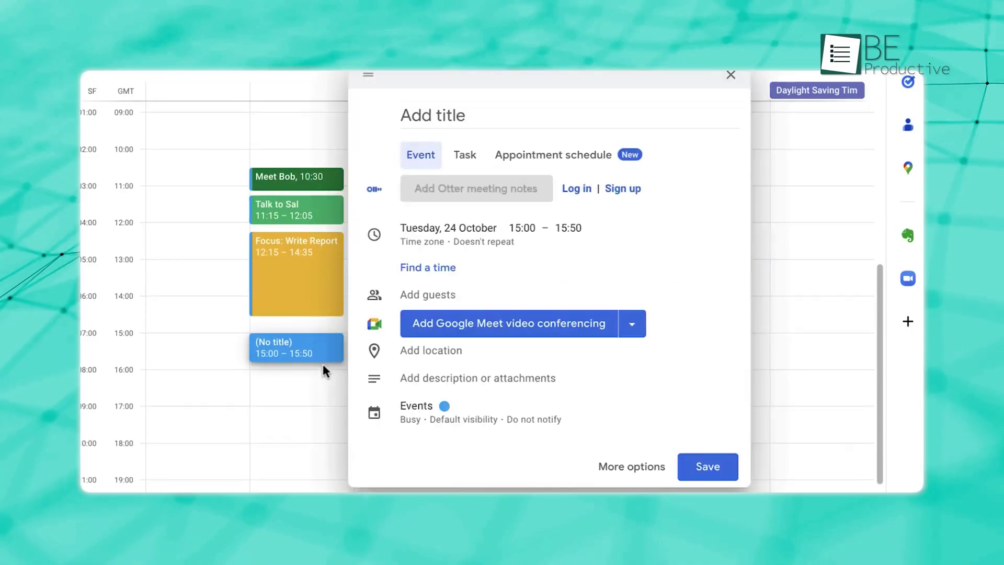
# - Create the 'Speak to Sal Again' calendar event and bring up its colour choices
pyautogui.write('Speak to Sal Again')
pyautogui.press('Return')
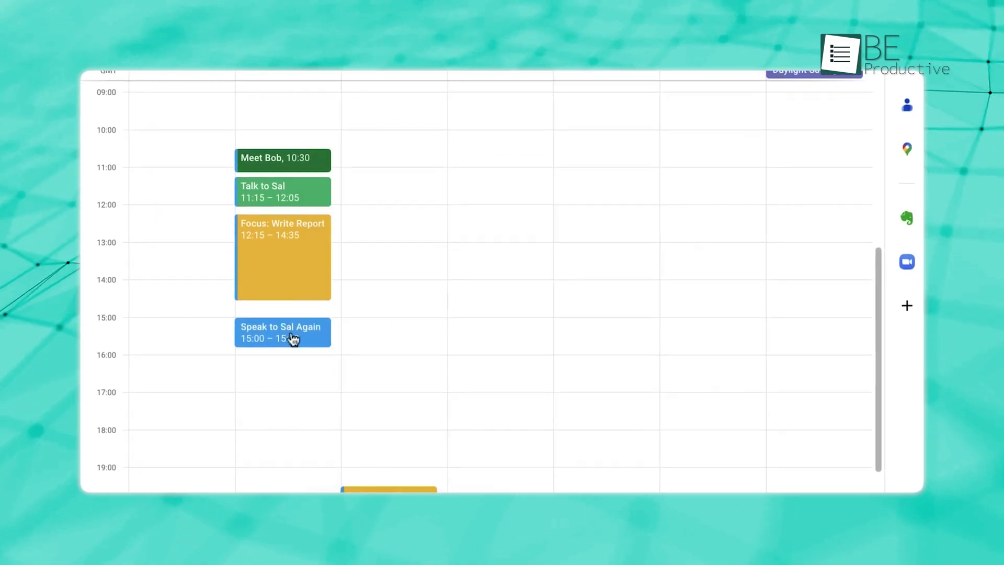
pyautogui.rightClick(292, 342)
# - Create a 'Dad Mode' event from 16:00 to 17:50
pyautogui.moveTo(287, 363); pyautogui.dragTo(287, 430)
pyautogui.write('Dad Mode')
pyautogui.press('Return')
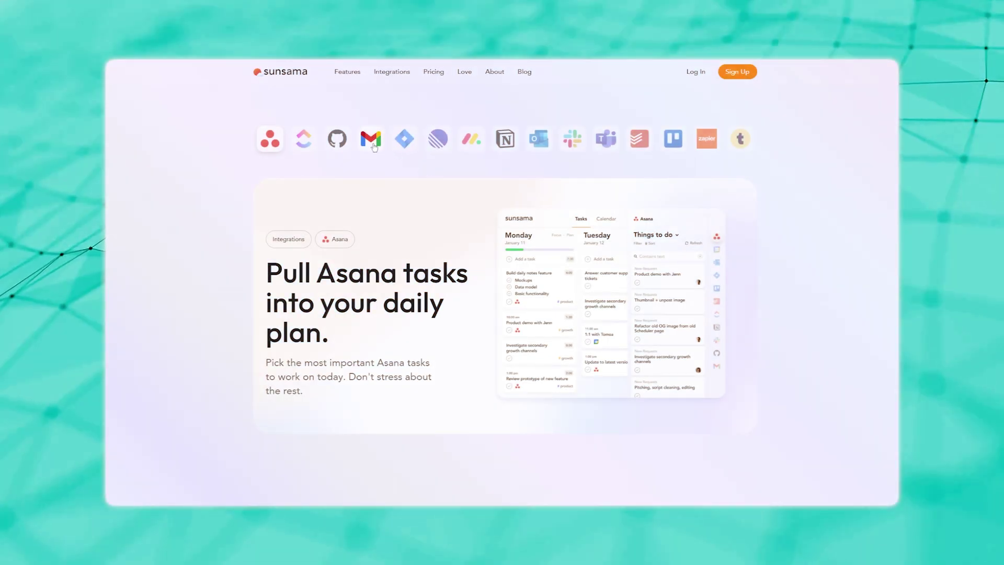
# - View the Gmail, ClickUp and Slack integration details on the website
pyautogui.click(373, 145)
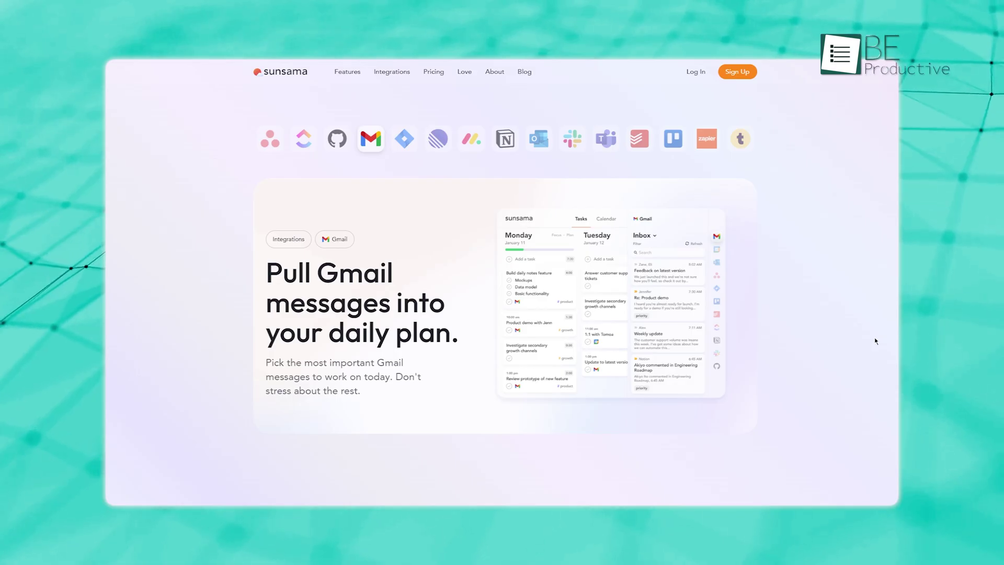
pyautogui.click(311, 151)
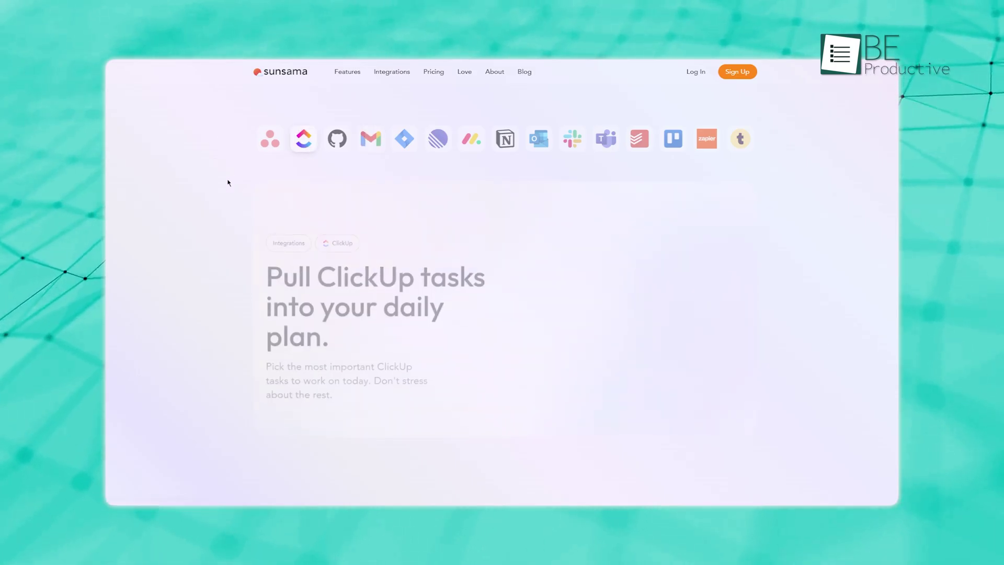
pyautogui.click(569, 146)
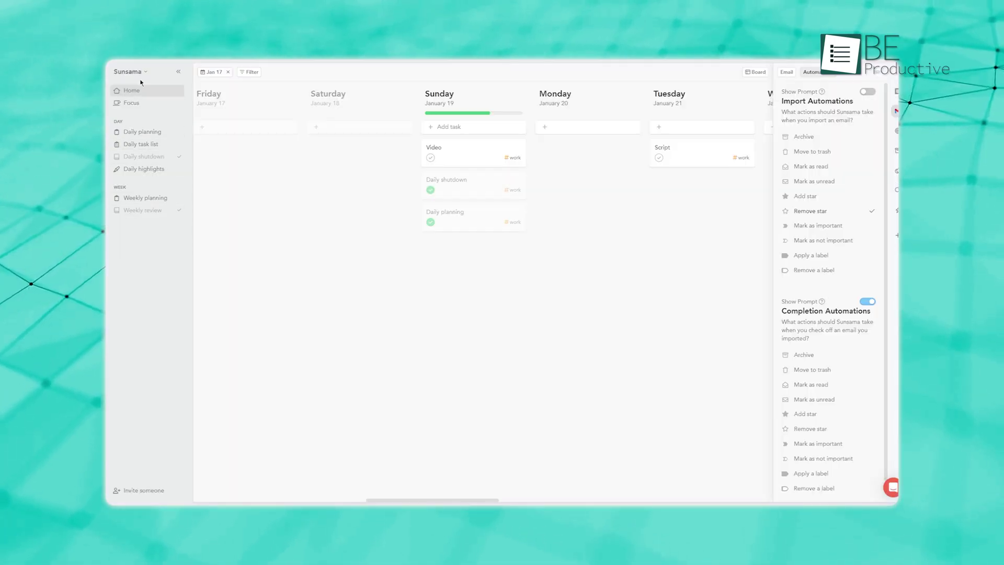
# - From workspace Integrations, turn the Security alert email into a Wednesday task and the LinkedIn email into a task
pyautogui.click(140, 76)
pyautogui.click(139, 109)
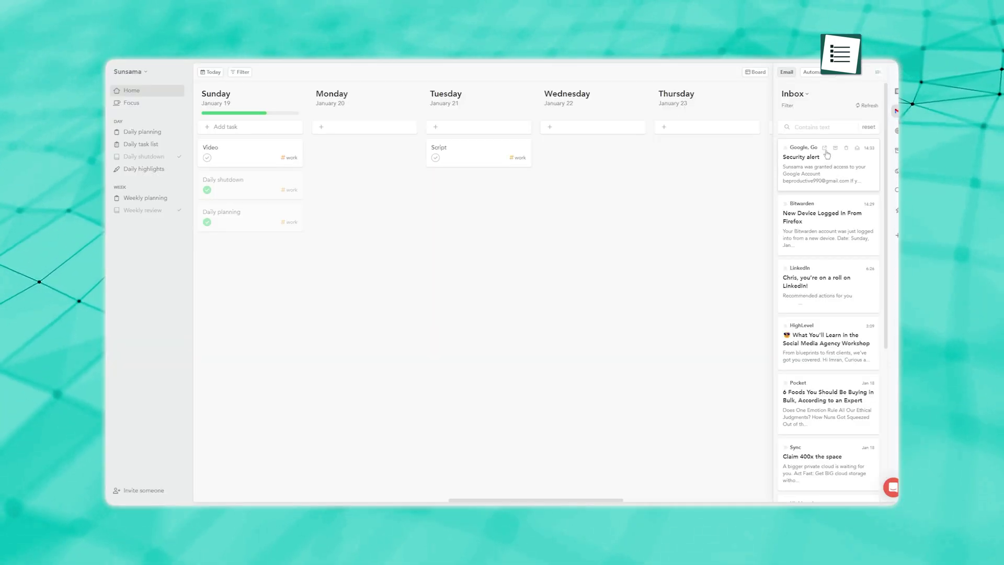
pyautogui.moveTo(825, 157); pyautogui.dragTo(588, 161)
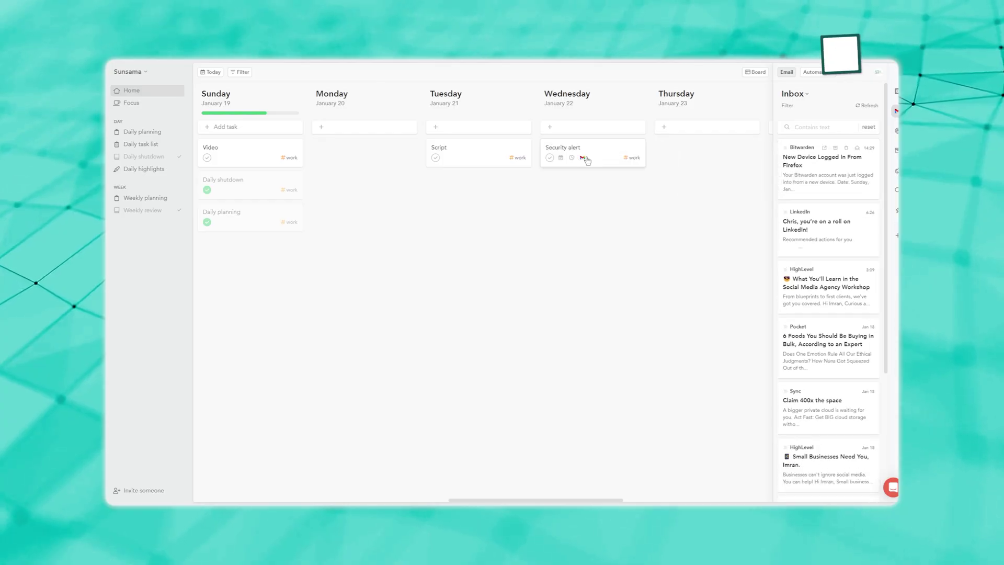
pyautogui.moveTo(868, 218); pyautogui.dragTo(816, 220)
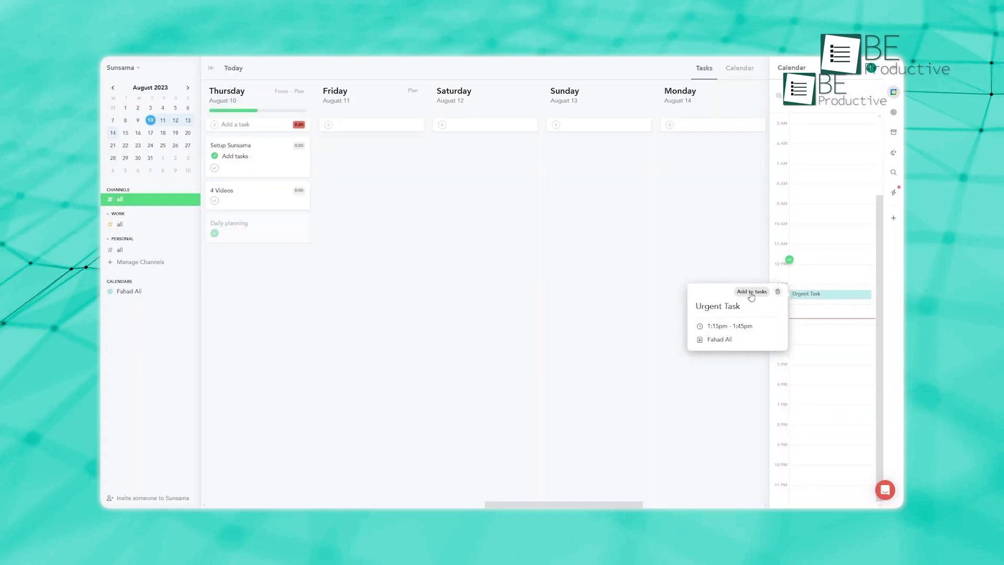
# - Add Urgent Task on Thursday running 1:15–2:40, add 'I have to create a video', and reach the 8.5 hr warning
pyautogui.click(751, 292)
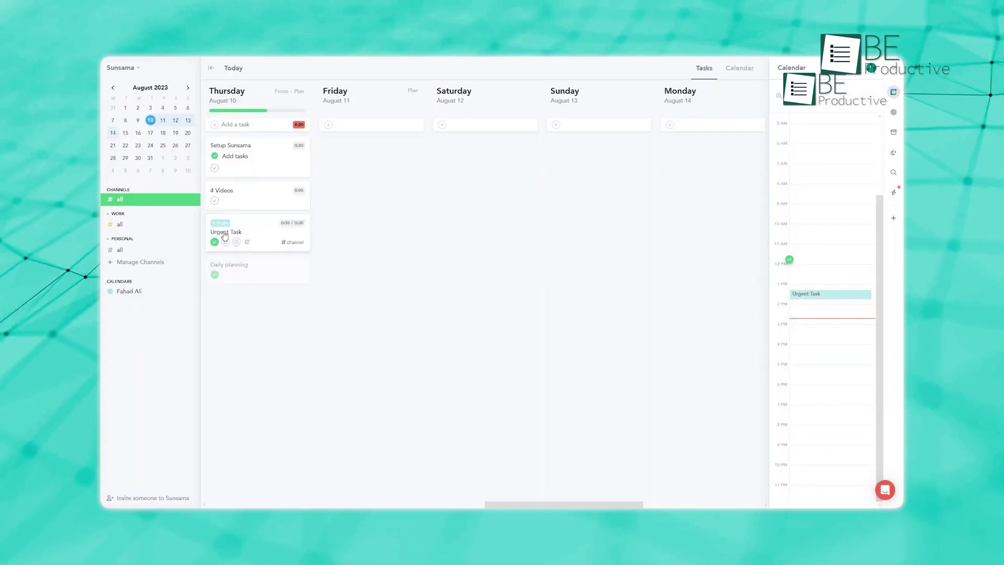
pyautogui.click(829, 296)
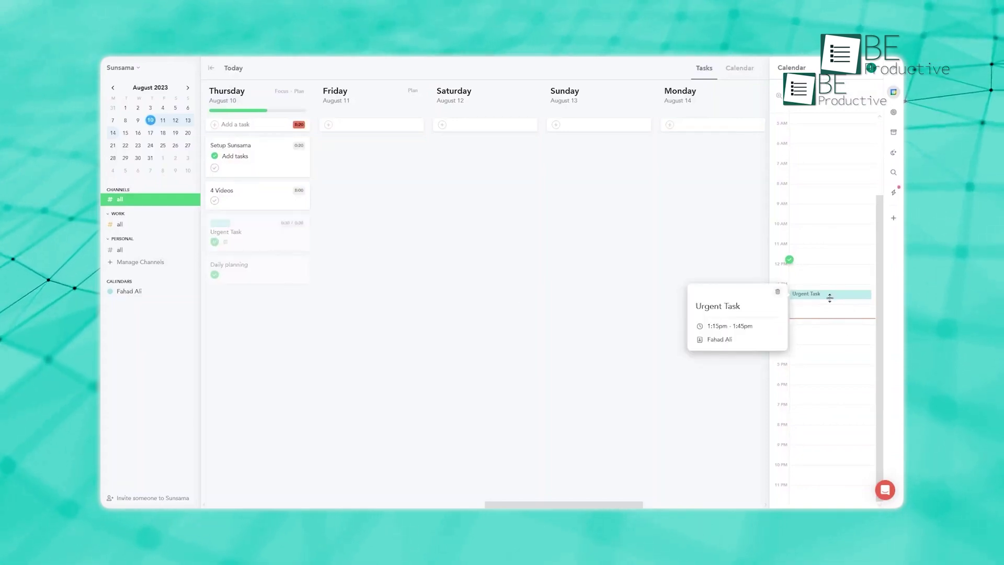
pyautogui.moveTo(830, 297); pyautogui.dragTo(832, 323)
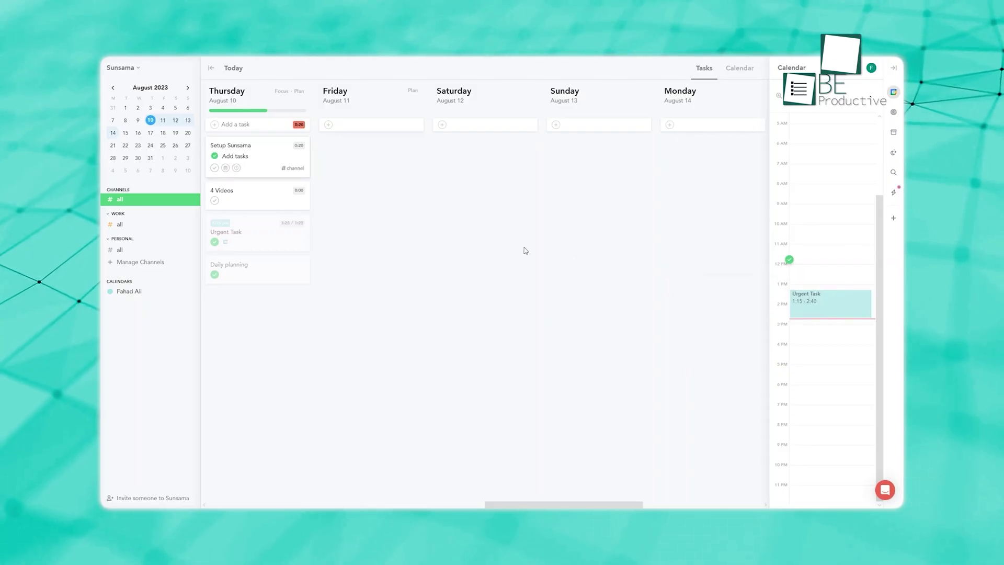
pyautogui.click(215, 125)
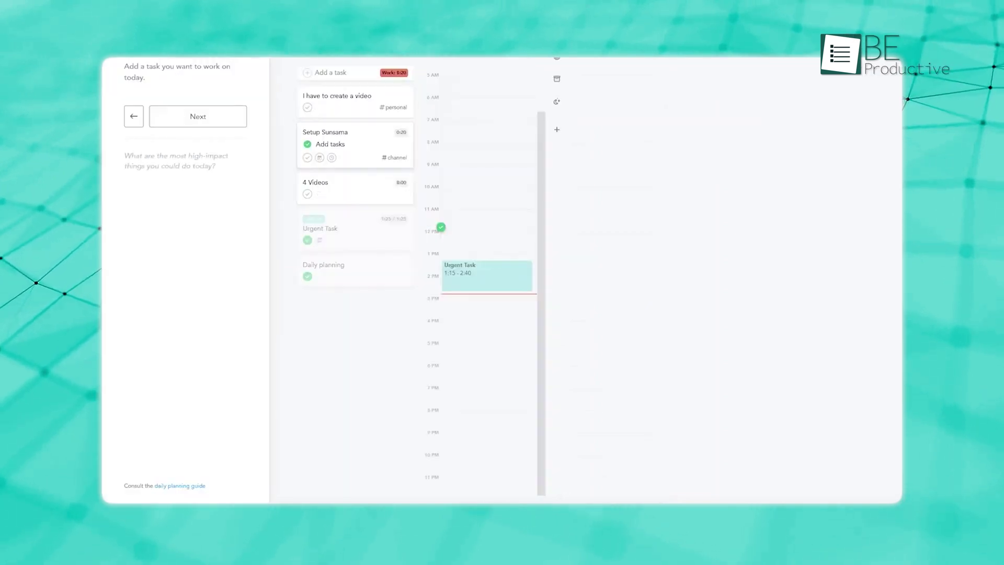
pyautogui.click(205, 125)
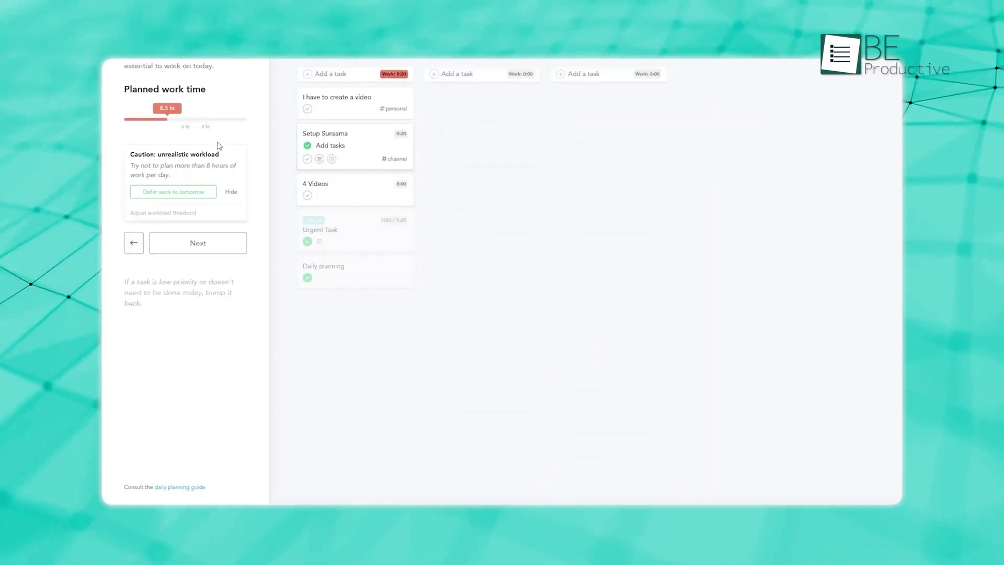